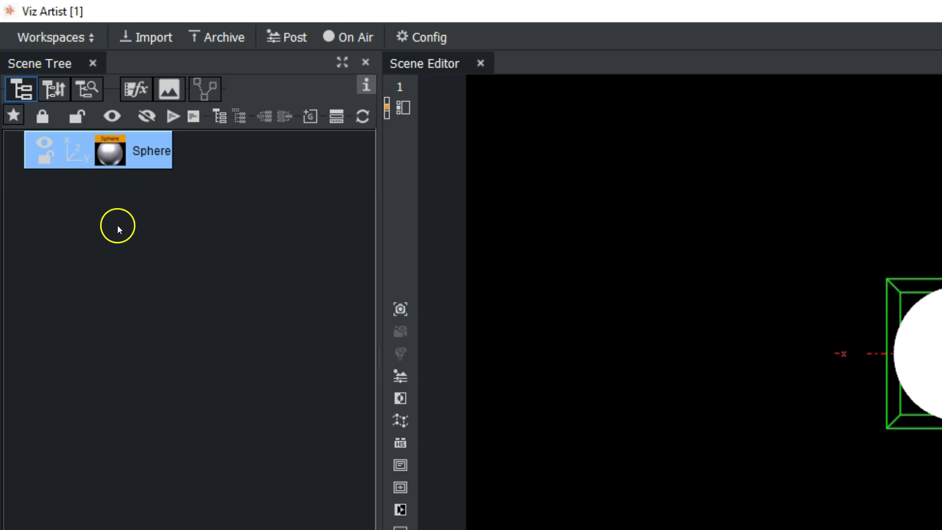
Step: Set the sphere's position to X 9, Y -35, Z 2, its X rotation to -47 and its locked scale to 1.4
{"action": "left_click", "coordinate": [111, 157]}
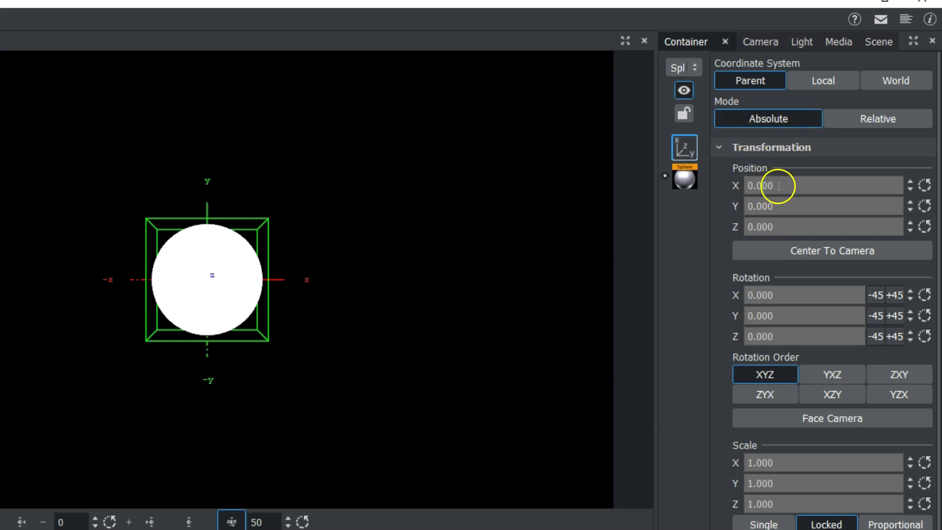
{"action": "left_click_drag", "start_coordinate": [790, 189], "coordinate": [776, 229]}
{"action": "left_click_drag", "start_coordinate": [781, 290], "coordinate": [747, 294]}
{"action": "left_click", "coordinate": [751, 295]}
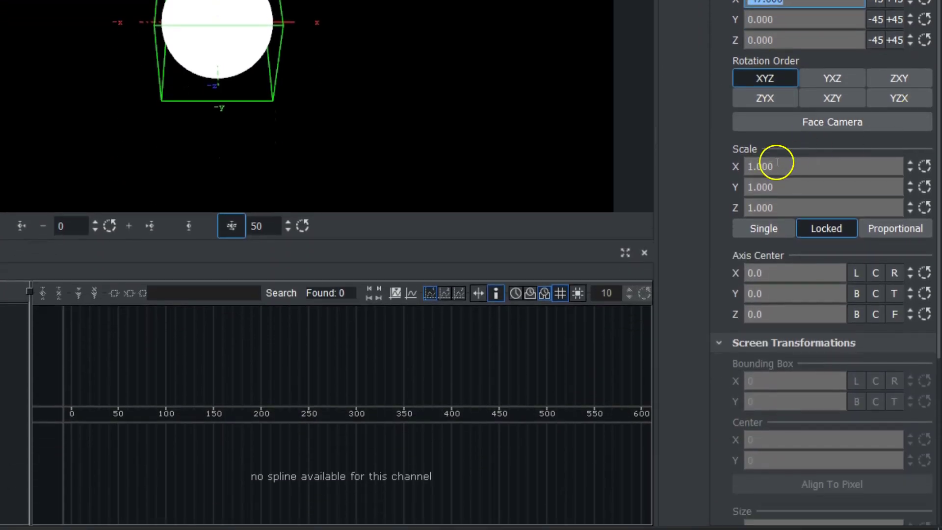
{"action": "left_click_drag", "start_coordinate": [769, 167], "coordinate": [800, 167]}
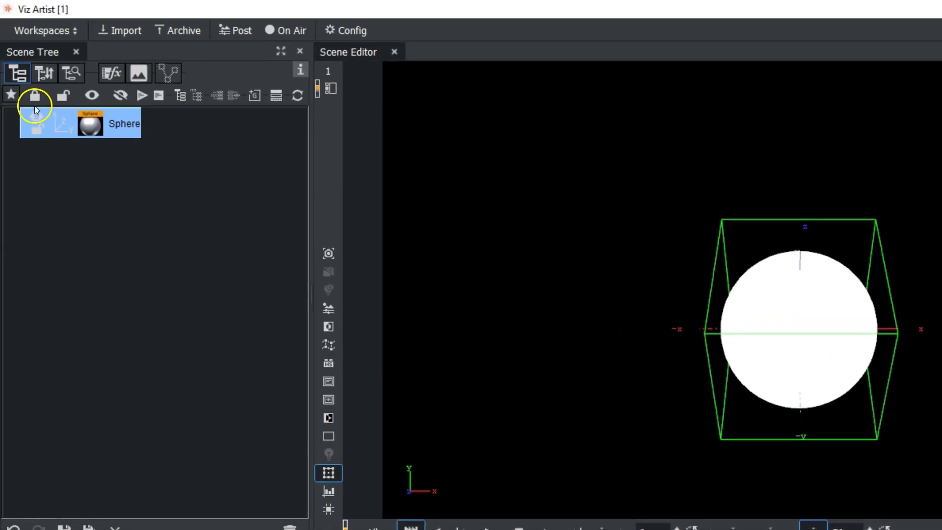
Step: Hide the sphere, show it again and lock its container
{"action": "left_click", "coordinate": [35, 119]}
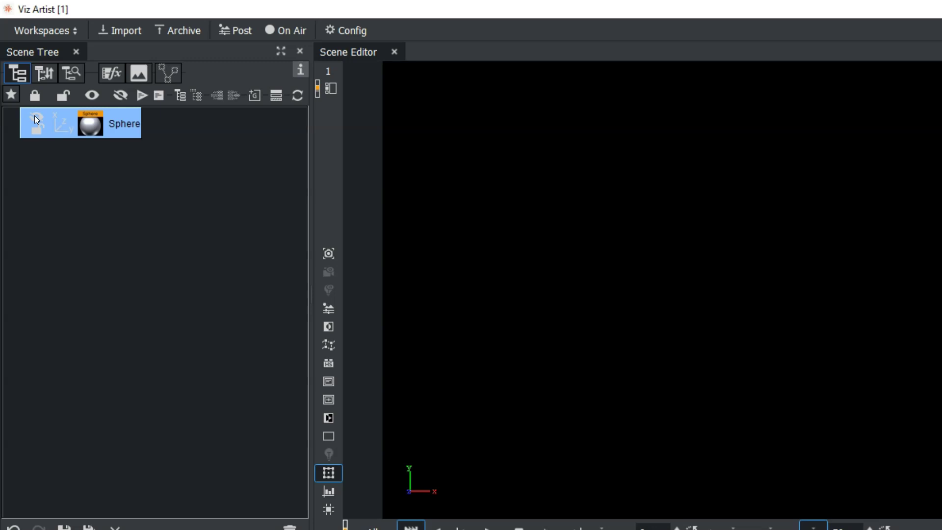
{"action": "left_click", "coordinate": [35, 119]}
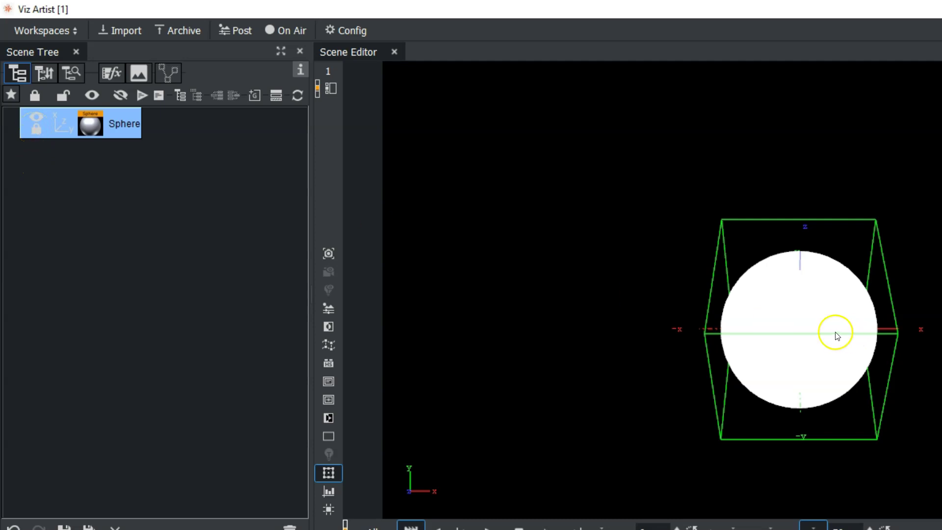
Step: Try to move the locked sphere in the scene view and through its X position
{"action": "left_click", "coordinate": [763, 329]}
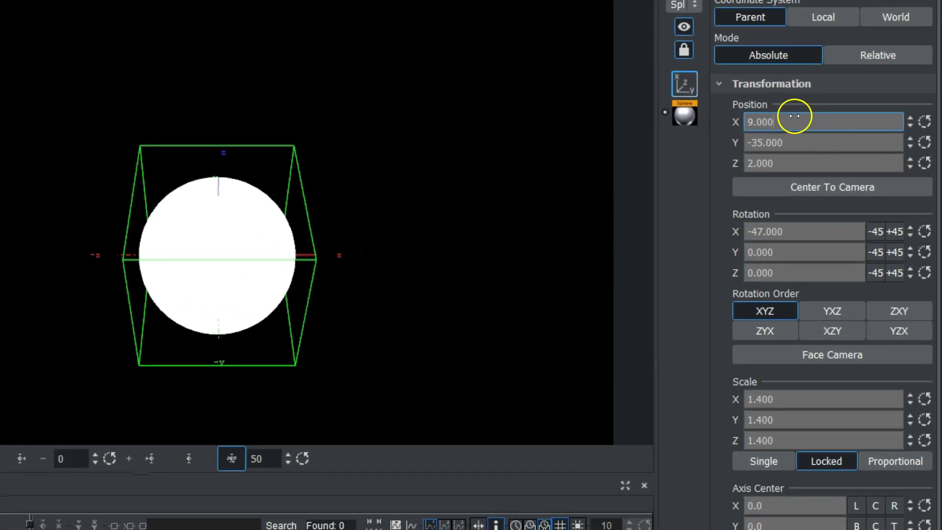
{"action": "mouse_move", "coordinate": [794, 118]}
{"action": "left_mouse_down"}
{"action": "mouse_move", "coordinate": [738, 116]}
{"action": "mouse_move", "coordinate": [837, 120]}
{"action": "mouse_move", "coordinate": [798, 120]}
{"action": "left_mouse_up"}
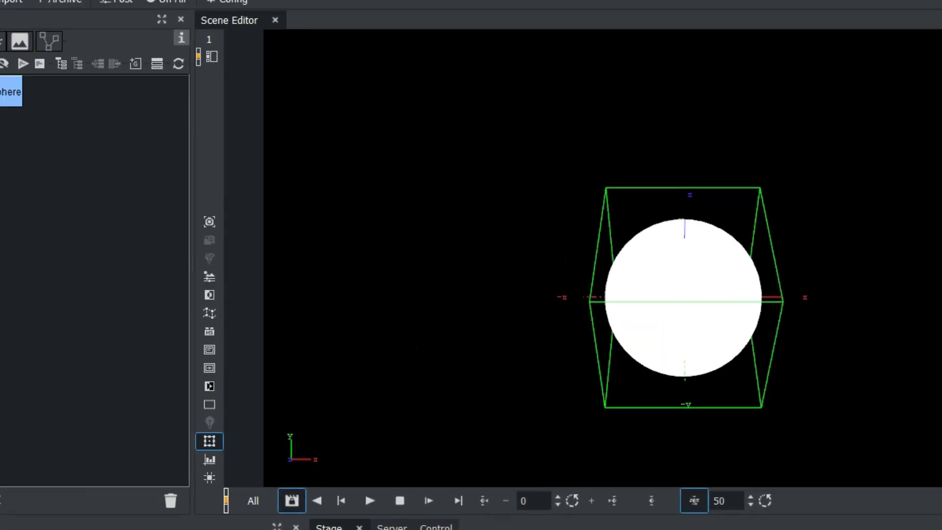
{"action": "left_click", "coordinate": [163, 199]}
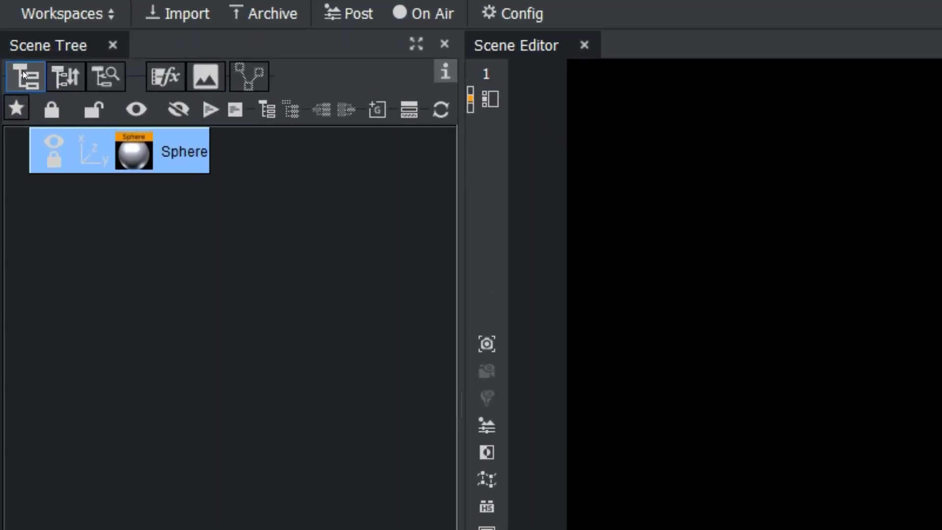
Step: Group the sphere under a parent container and add a new empty group above it at the root of the scene tree
{"action": "left_click", "coordinate": [269, 113]}
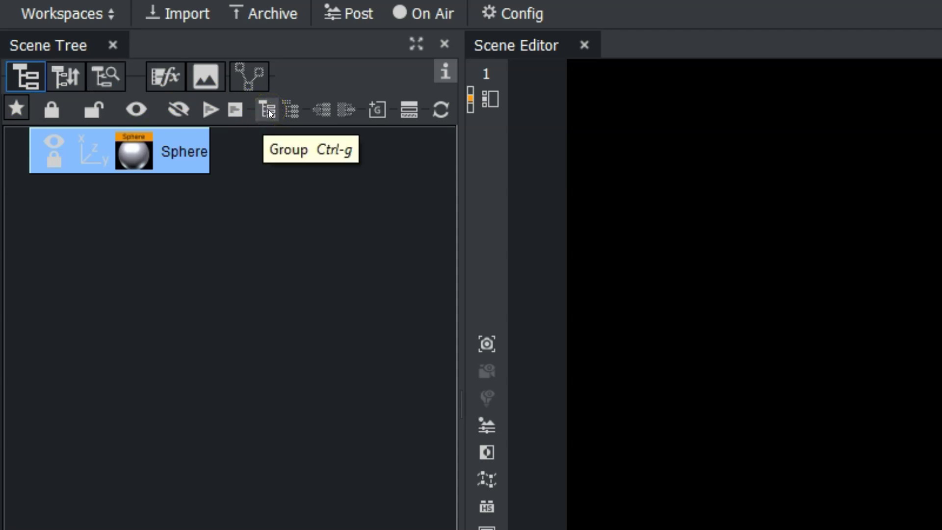
{"action": "left_click", "coordinate": [268, 113]}
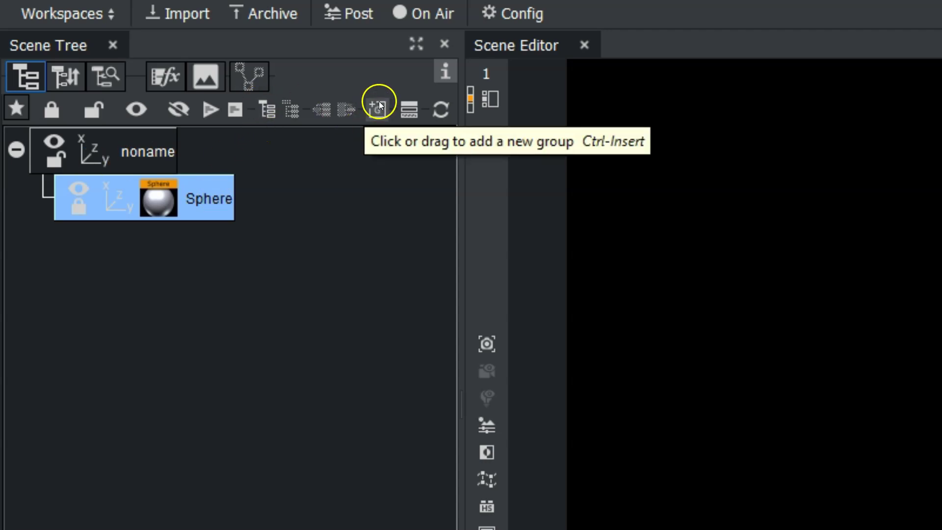
{"action": "left_click_drag", "start_coordinate": [373, 111], "coordinate": [36, 128]}
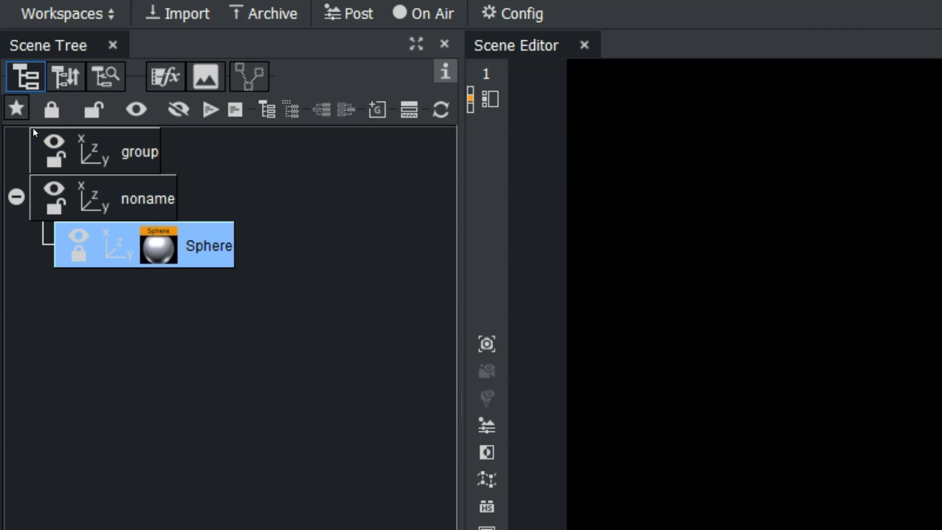
Step: Rename the empty group as 1 and the sphere's parent container as 2
{"action": "left_click", "coordinate": [143, 153]}
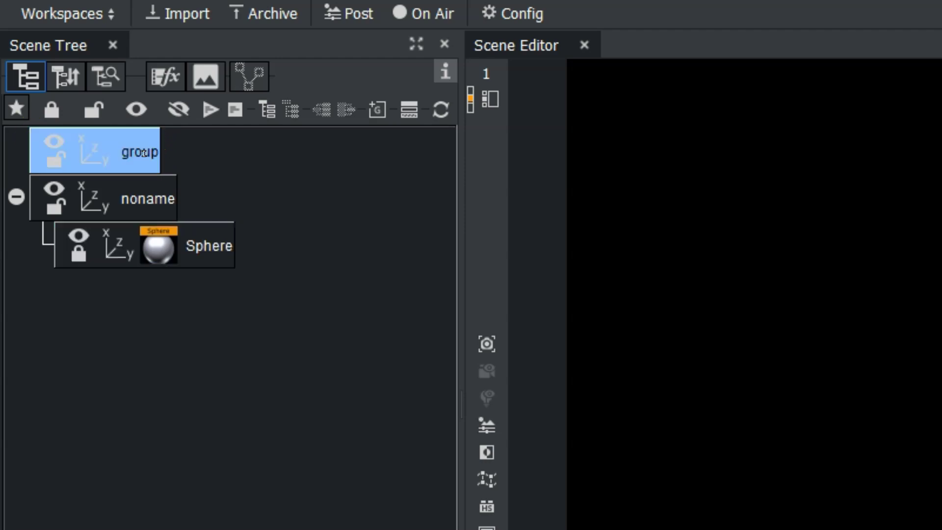
{"action": "left_click", "coordinate": [143, 153]}
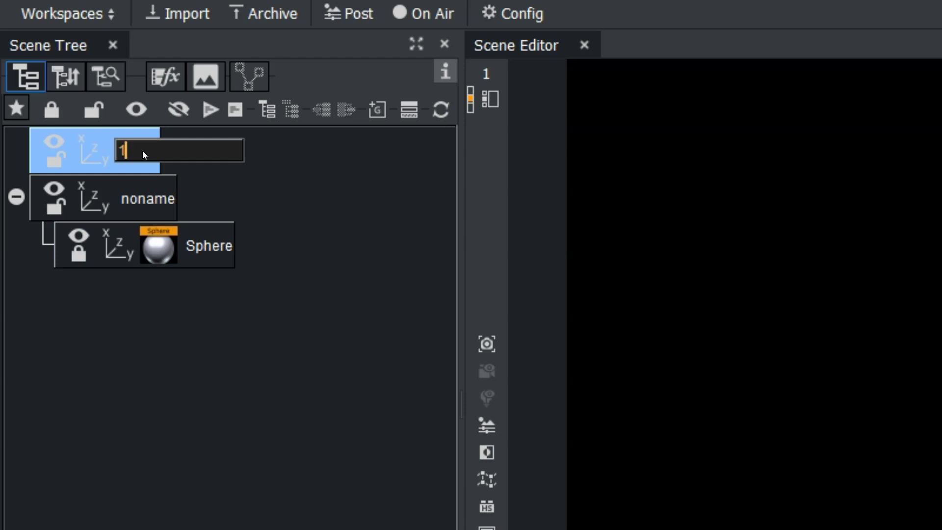
{"action": "key", "text": "Return"}
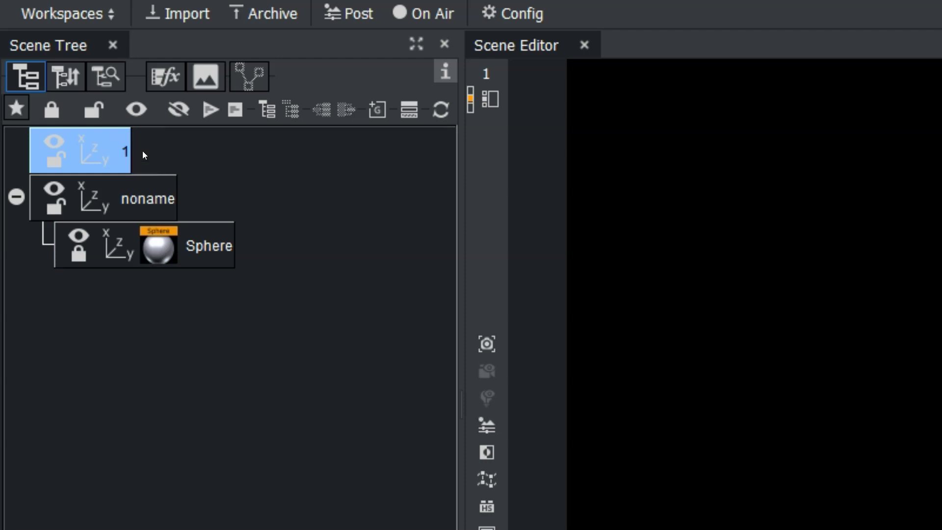
{"action": "right_click", "coordinate": [136, 197]}
{"action": "left_click", "coordinate": [196, 339]}
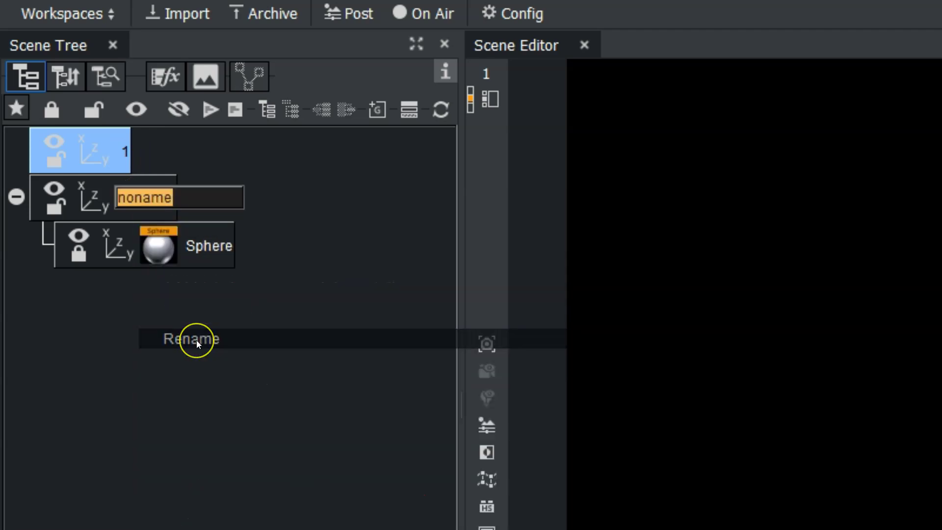
{"action": "type", "text": "2"}
{"action": "key", "text": "Return"}
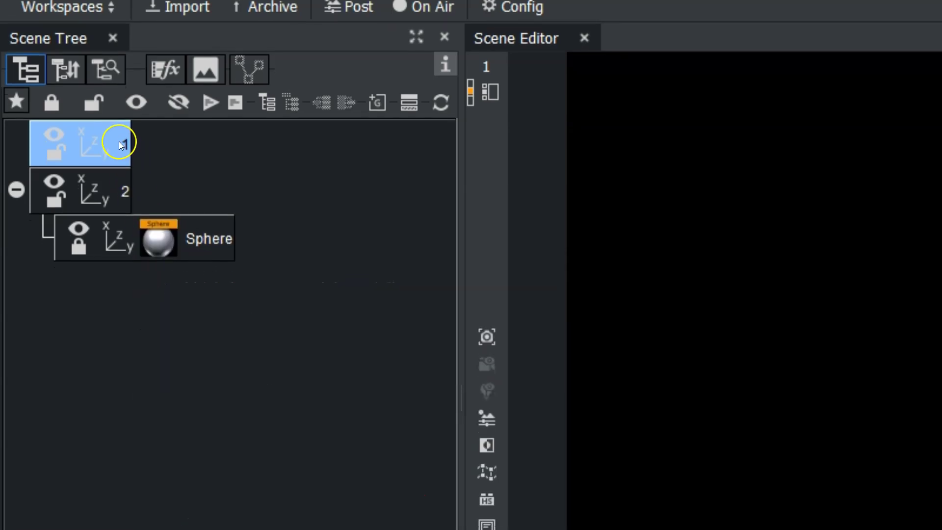
Step: Add an info text to container 1 and enter "lea" as its content
{"action": "right_click", "coordinate": [119, 146]}
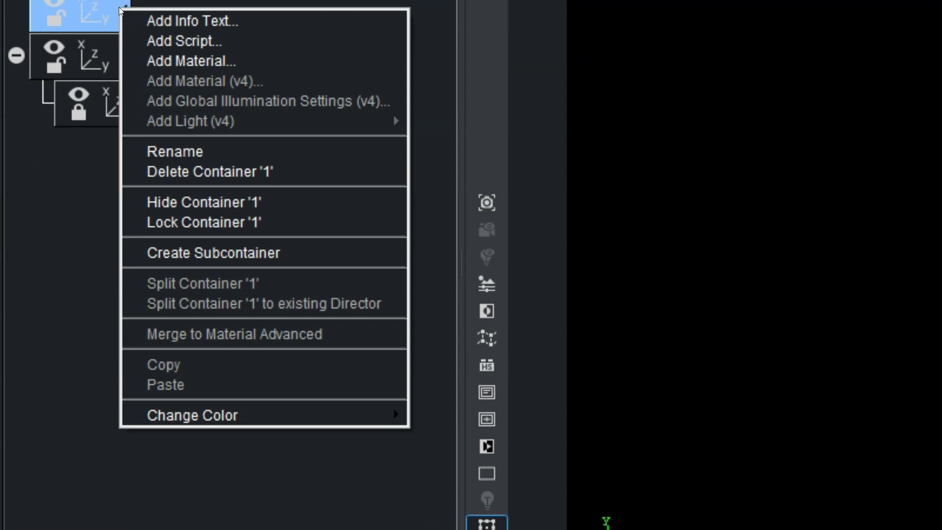
{"action": "left_click", "coordinate": [169, 21]}
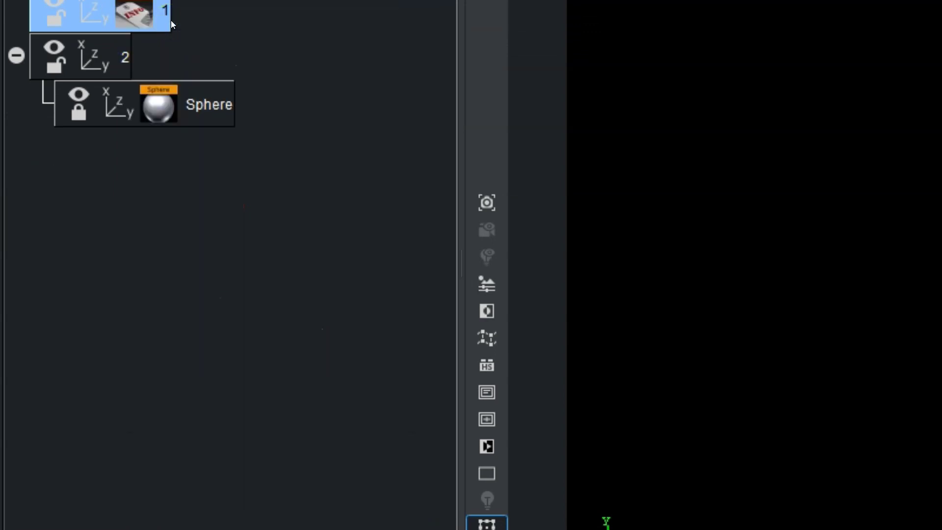
{"action": "left_click", "coordinate": [116, 90]}
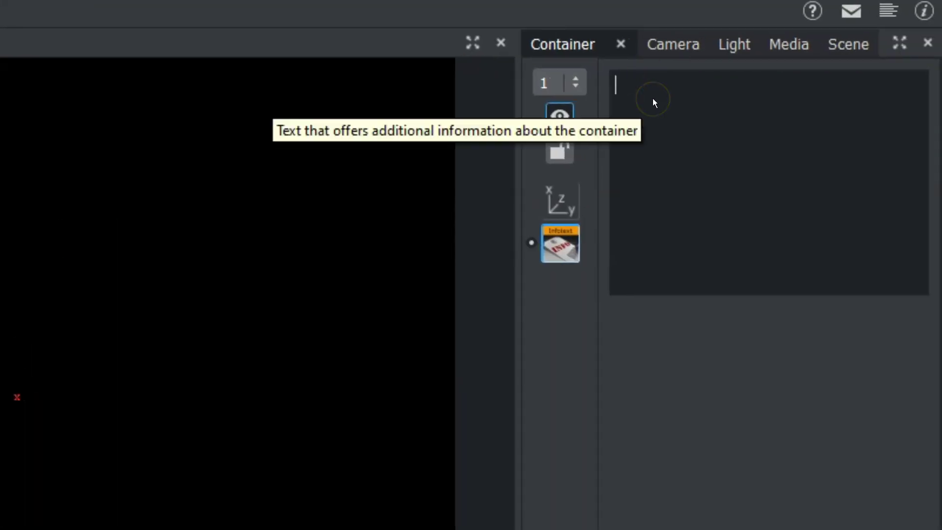
{"action": "type", "text": "lea"}
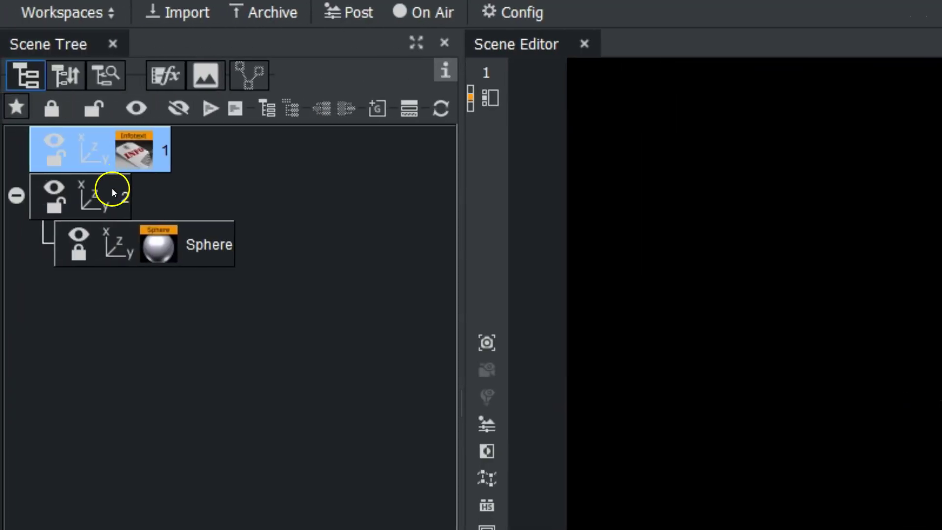
Step: Add a material to container 2 and color the container magenta in the scene tree
{"action": "right_click", "coordinate": [111, 189]}
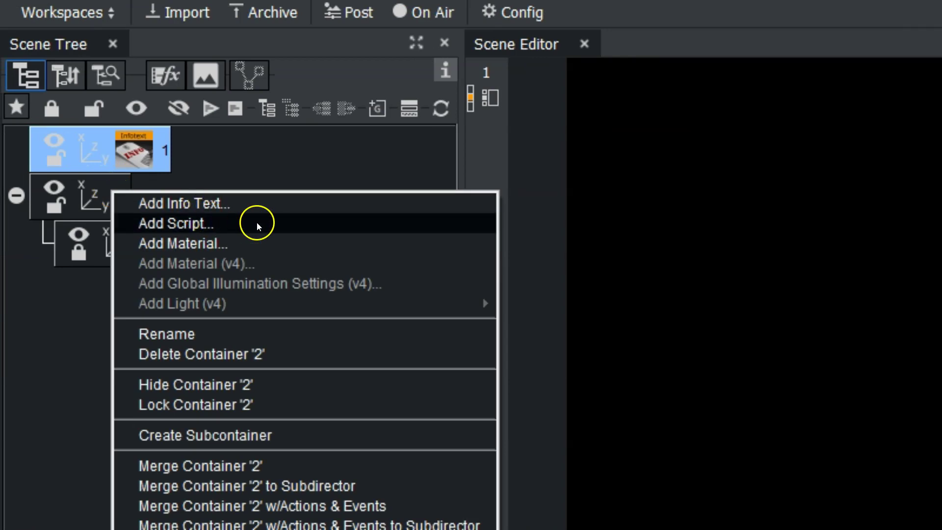
{"action": "left_click", "coordinate": [263, 251]}
{"action": "left_click", "coordinate": [137, 195]}
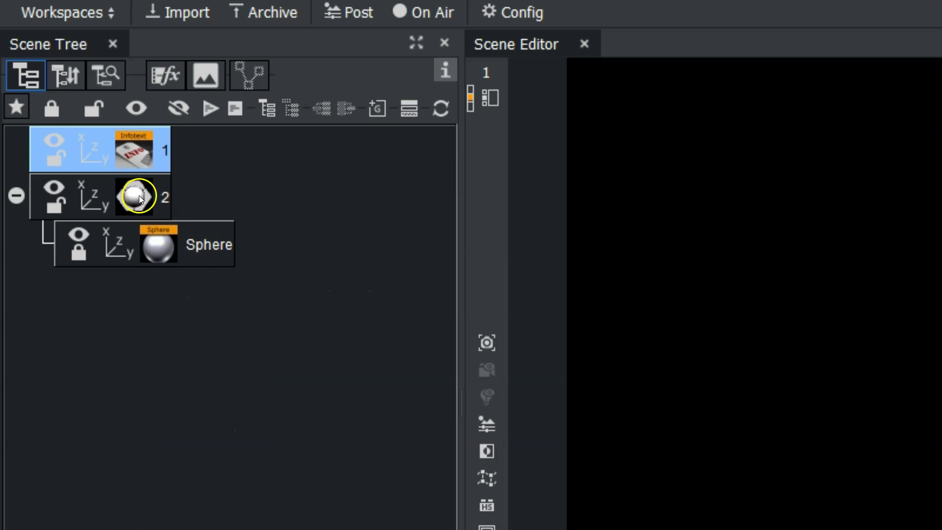
{"action": "right_click", "coordinate": [137, 197]}
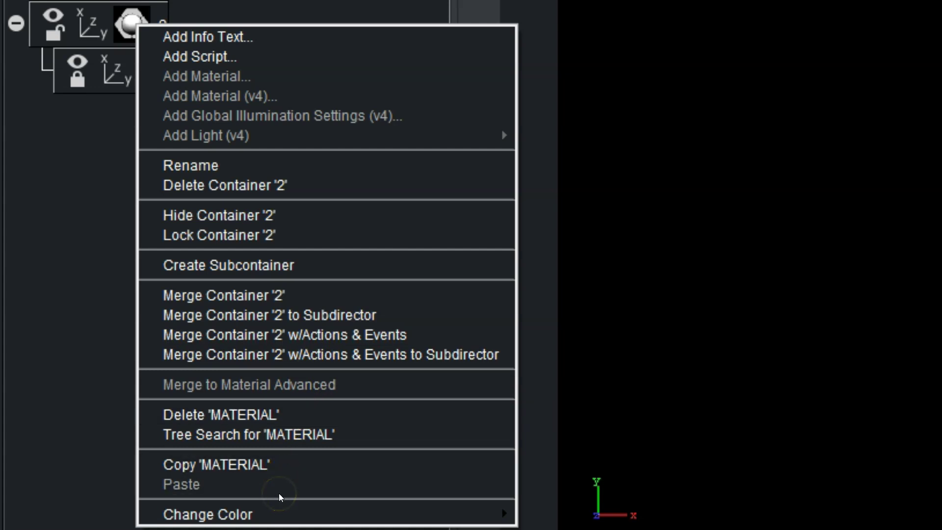
{"action": "mouse_move", "coordinate": [275, 511]}
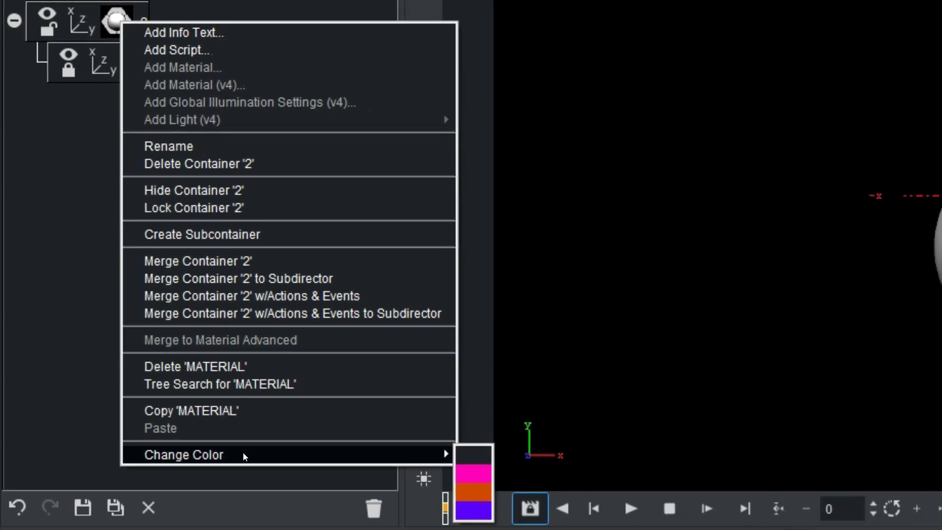
{"action": "left_click", "coordinate": [475, 475]}
Step: Color the Sphere container orange in the scene tree
{"action": "left_click", "coordinate": [175, 64]}
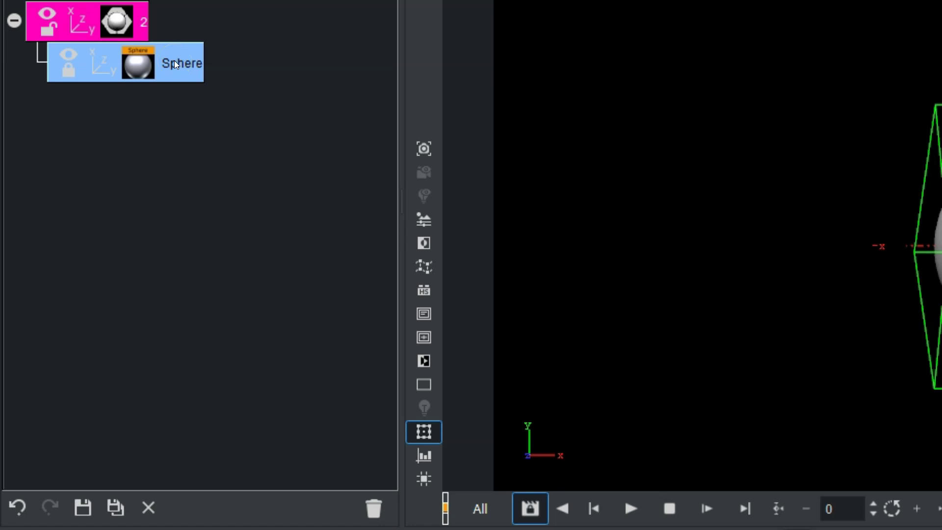
{"action": "right_click", "coordinate": [176, 64]}
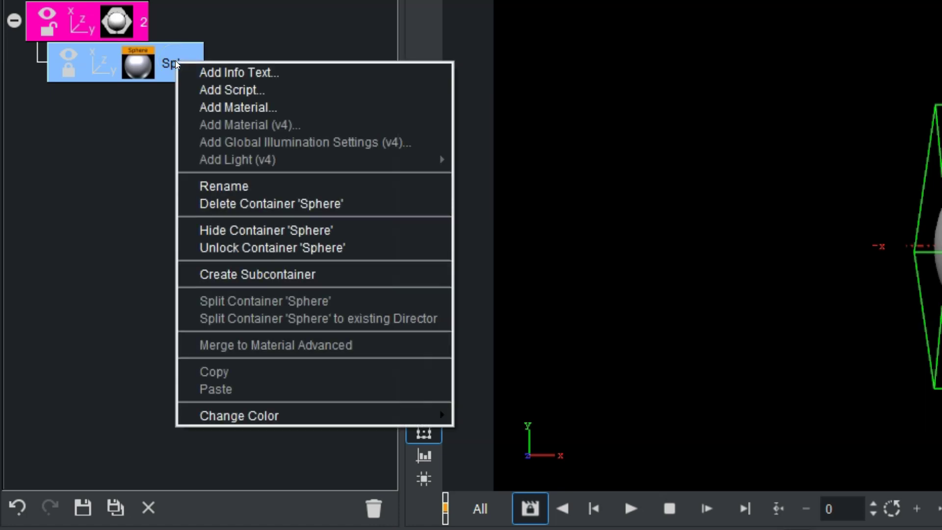
{"action": "left_click", "coordinate": [168, 52]}
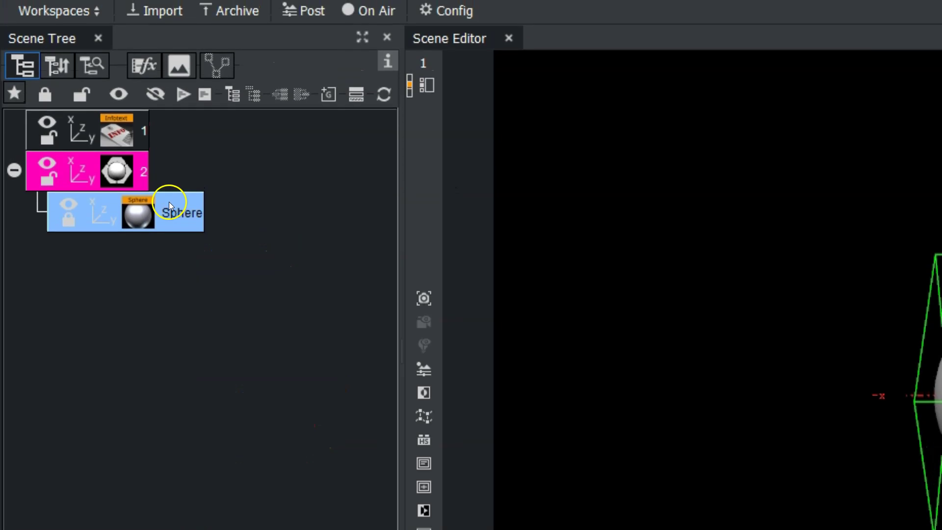
{"action": "left_click", "coordinate": [353, 95]}
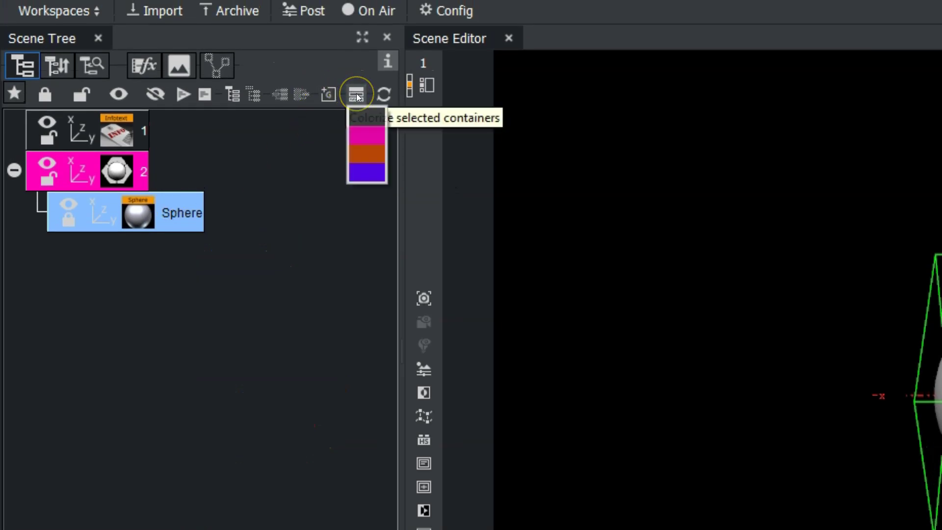
{"action": "left_click", "coordinate": [356, 155]}
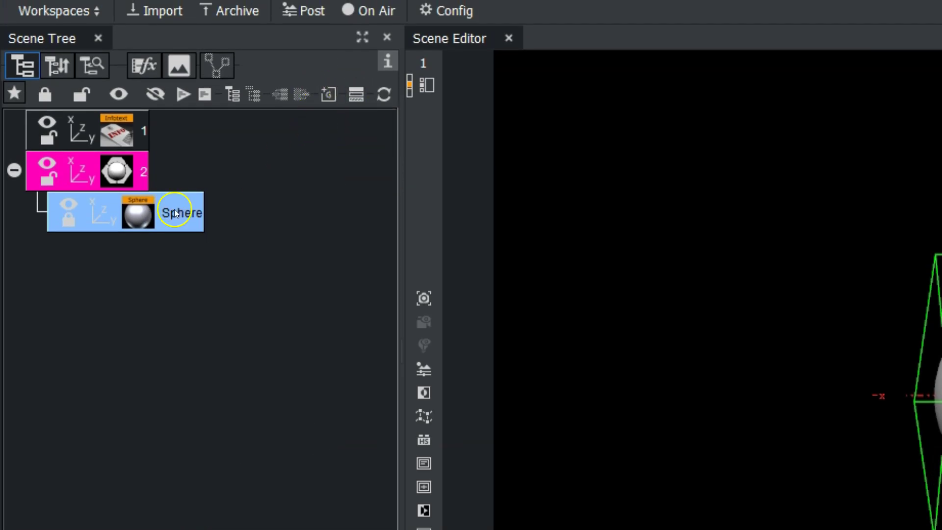
{"action": "left_click", "coordinate": [352, 92]}
{"action": "left_click", "coordinate": [352, 92]}
{"action": "left_click", "coordinate": [351, 92]}
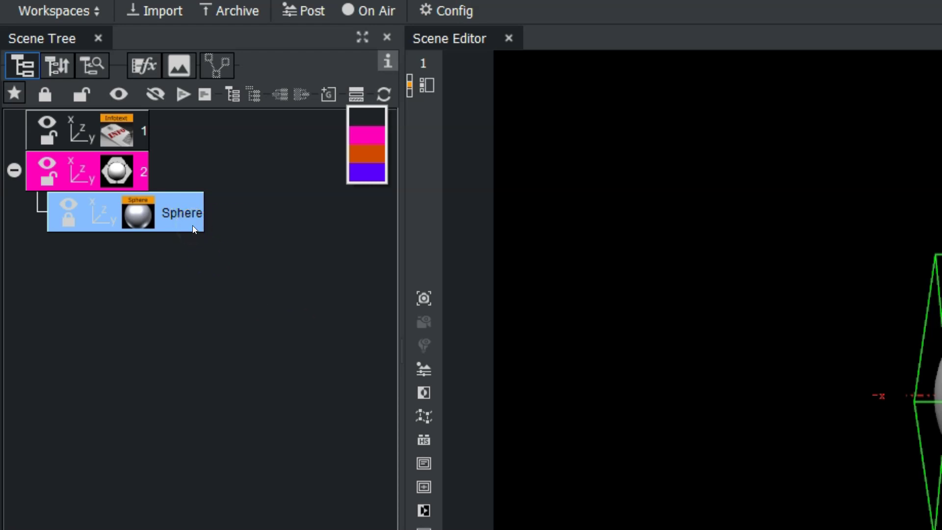
Step: Copy the Sphere container and place the duplicate directly below the original inside container 2
{"action": "left_click_drag", "start_coordinate": [191, 223], "coordinate": [187, 276], "text": "ctrl"}
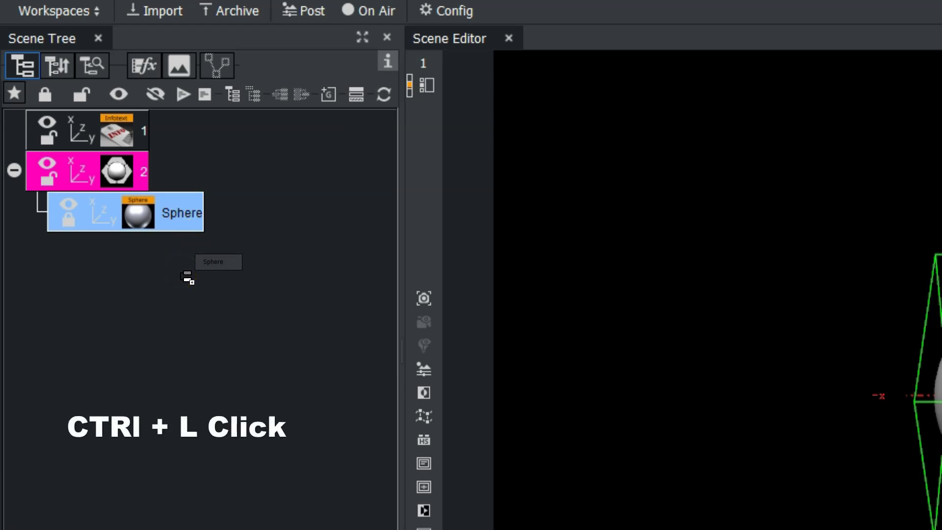
{"action": "left_click_drag", "start_coordinate": [187, 276], "coordinate": [120, 267], "text": "ctrl"}
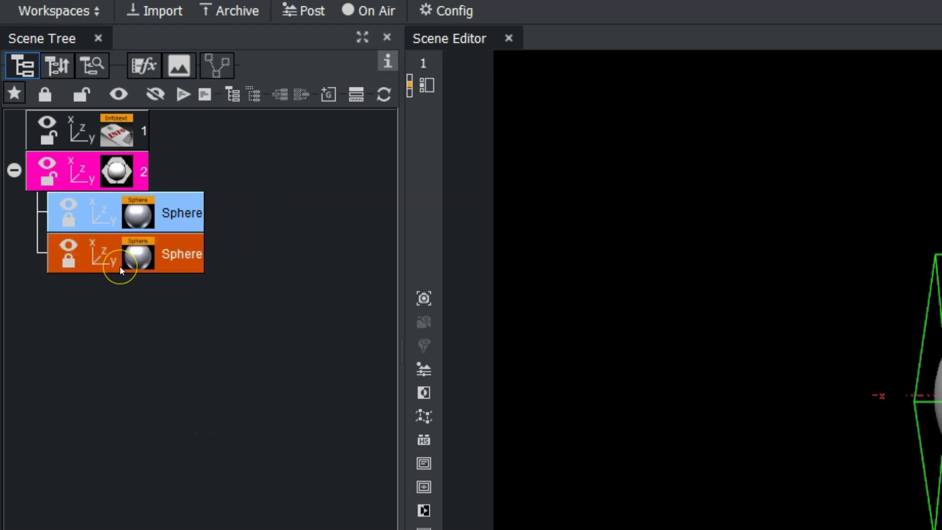
Step: Place eight more copies of the second sphere: four as siblings below it and four nested one inside another under the last sibling
{"action": "left_click", "coordinate": [175, 333]}
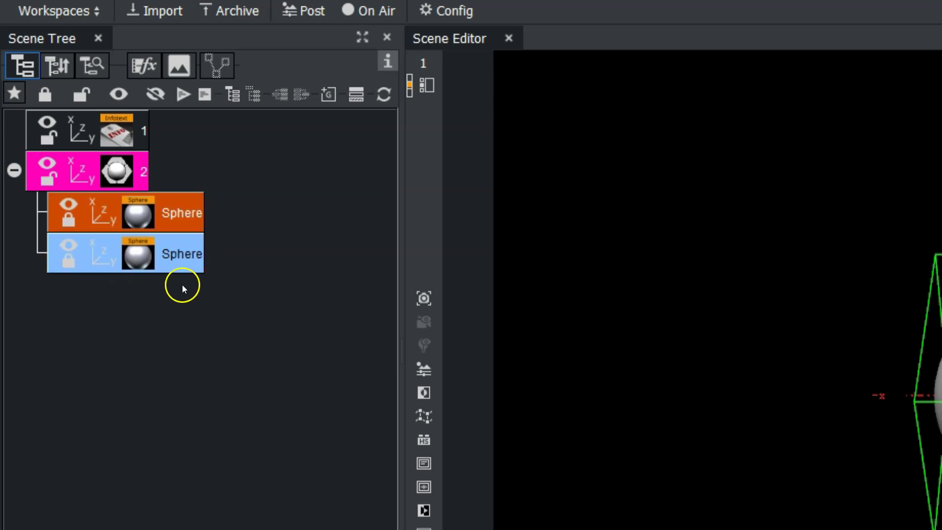
{"action": "left_click_drag", "start_coordinate": [186, 261], "coordinate": [124, 323], "text": "ctrl"}
{"action": "right_click", "coordinate": [117, 317], "text": "ctrl"}
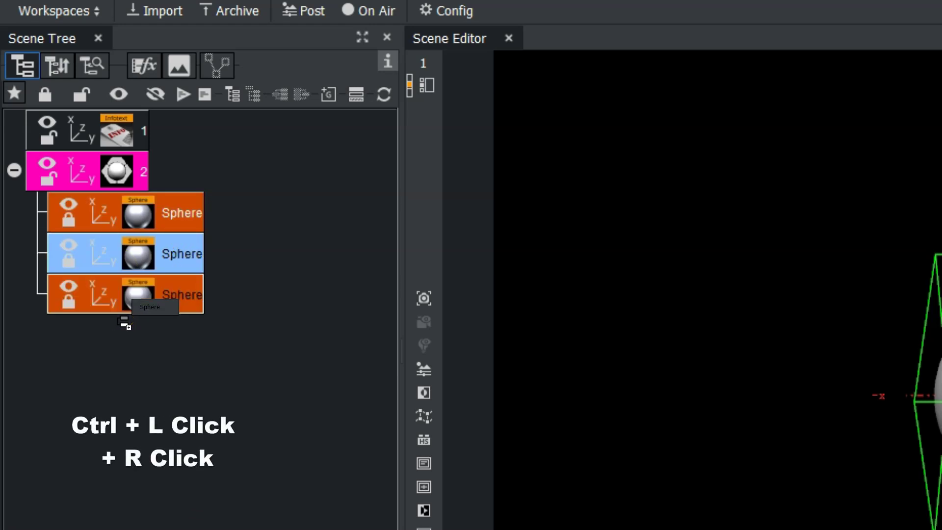
{"action": "right_click", "coordinate": [117, 316], "text": "ctrl"}
{"action": "mouse_move", "coordinate": [117, 316]}
{"action": "left_mouse_down", "text": "ctrl"}
{"action": "mouse_move", "coordinate": [86, 366]}
{"action": "mouse_move", "coordinate": [95, 469]}
{"action": "mouse_move", "coordinate": [220, 457]}
{"action": "mouse_move", "coordinate": [229, 417]}
{"action": "mouse_move", "coordinate": [229, 452]}
{"action": "mouse_move", "coordinate": [254, 485]}
{"action": "mouse_move", "coordinate": [265, 445]}
{"action": "left_mouse_up", "text": "ctrl"}
{"action": "right_click", "coordinate": [86, 366], "text": "ctrl"}
{"action": "right_click", "coordinate": [87, 423], "text": "ctrl"}
{"action": "right_click", "coordinate": [229, 416], "text": "ctrl"}
{"action": "right_click", "coordinate": [229, 453], "text": "ctrl"}
{"action": "right_click", "coordinate": [254, 485], "text": "ctrl"}
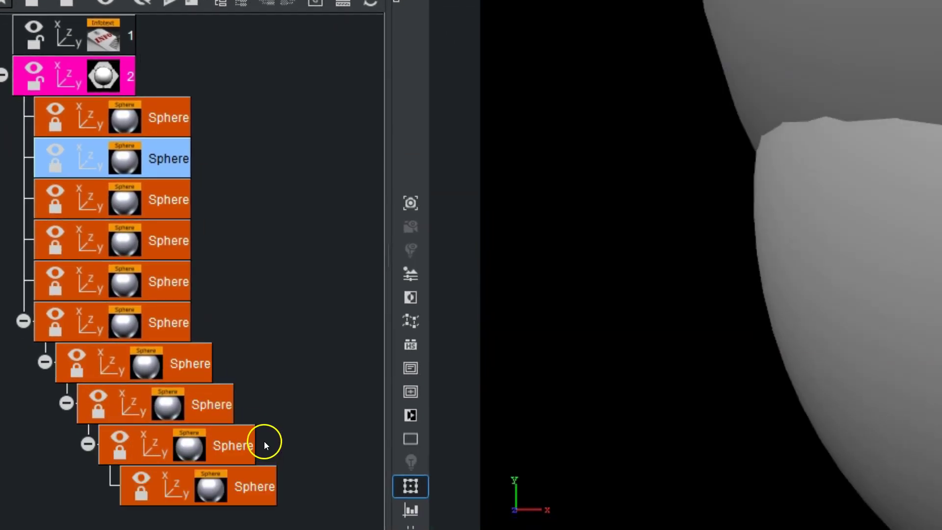
Step: Delete the eight extra sphere copies, including all nested ones, keeping only the first two Sphere containers inside container 2
{"action": "left_click", "coordinate": [266, 485]}
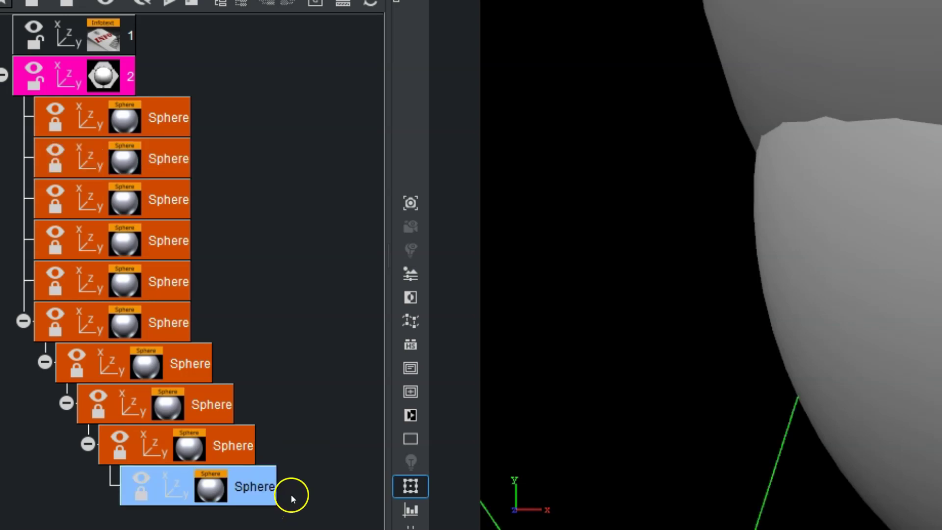
{"action": "left_click_drag", "start_coordinate": [258, 493], "coordinate": [304, 473]}
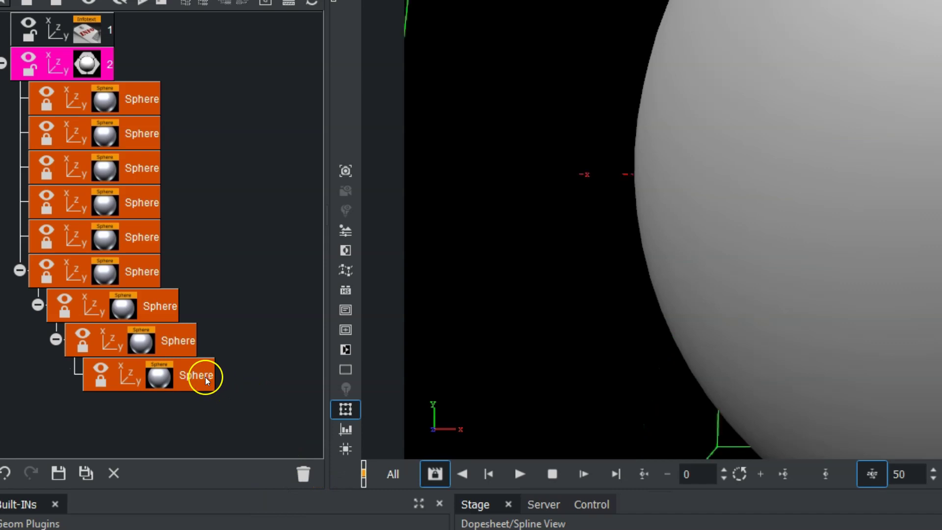
{"action": "left_click", "coordinate": [205, 377]}
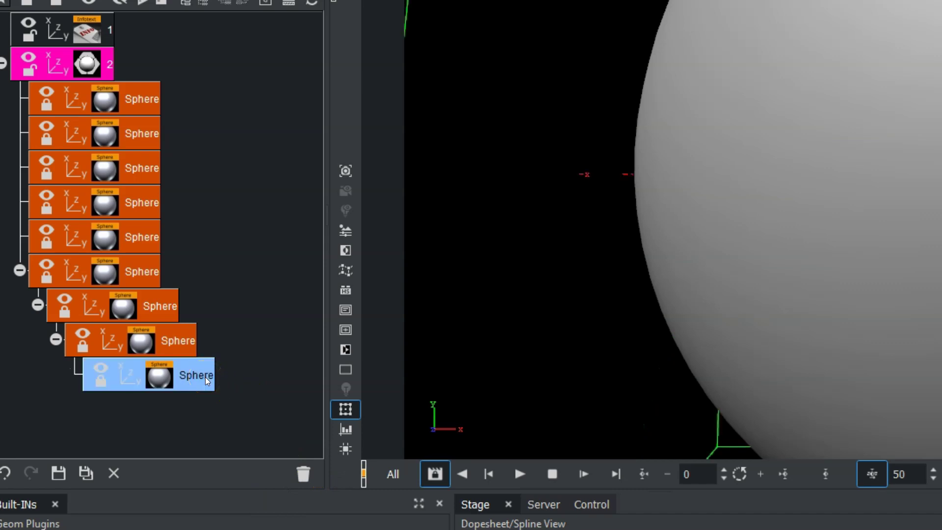
{"action": "left_click", "coordinate": [174, 346]}
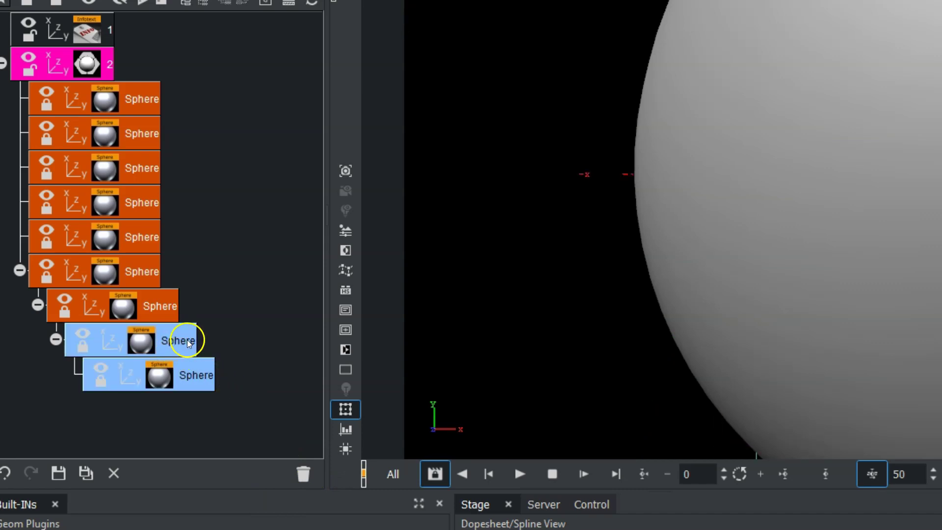
{"action": "left_click", "coordinate": [144, 249], "text": "ctrl"}
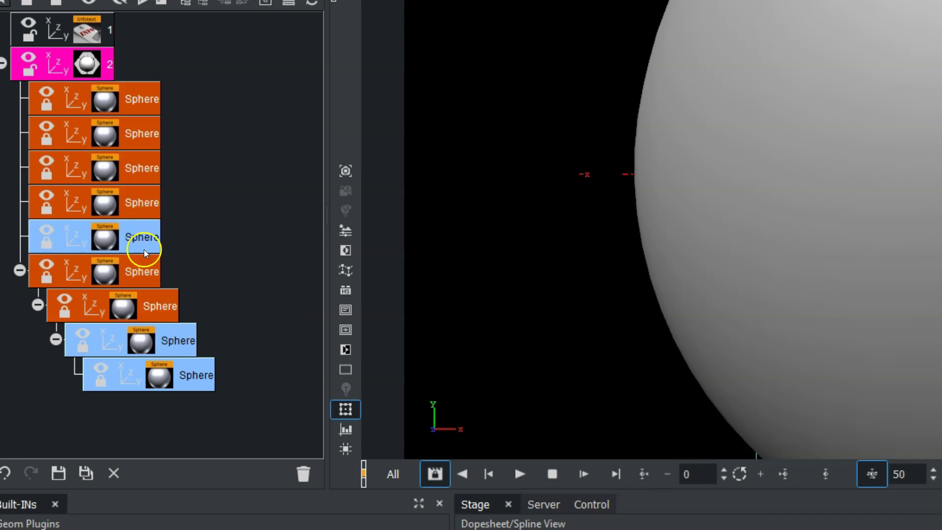
{"action": "left_click_drag", "start_coordinate": [148, 238], "coordinate": [461, 381]}
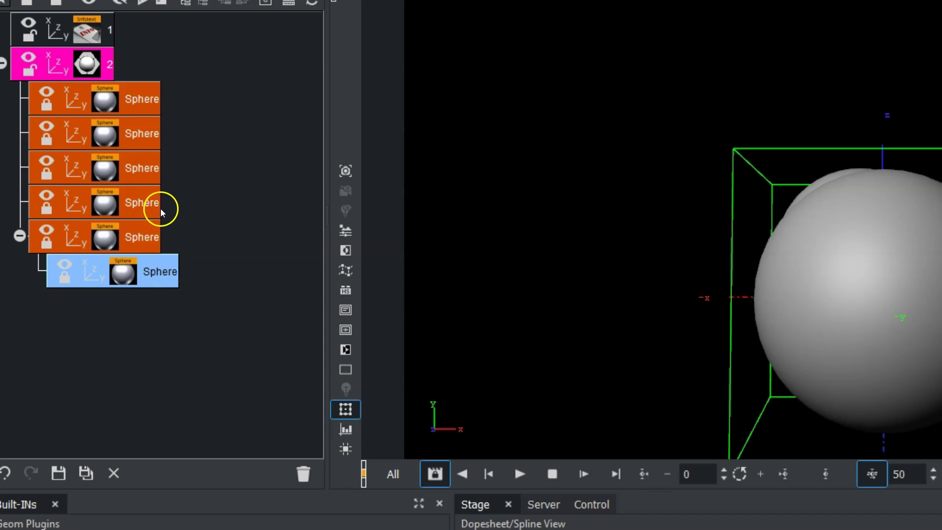
{"action": "left_click", "coordinate": [145, 168], "text": "shift"}
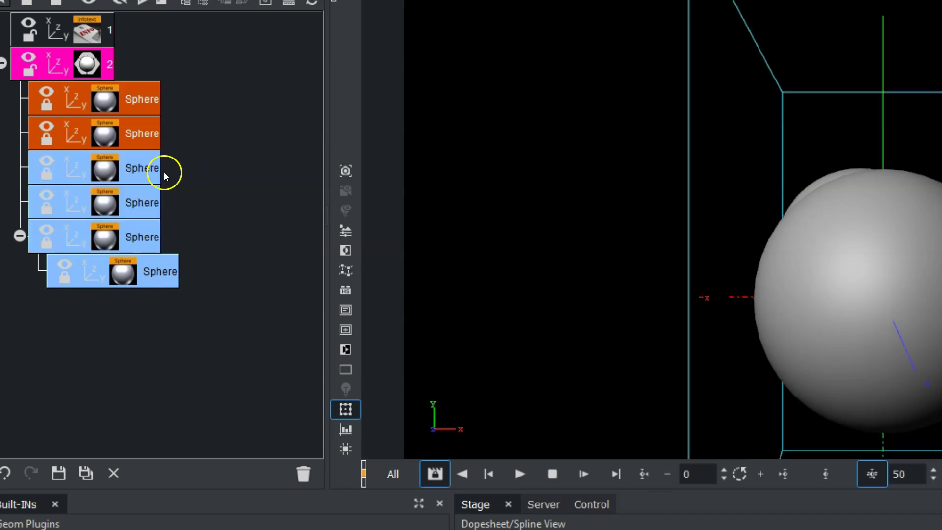
{"action": "left_click_drag", "start_coordinate": [141, 168], "coordinate": [306, 472]}
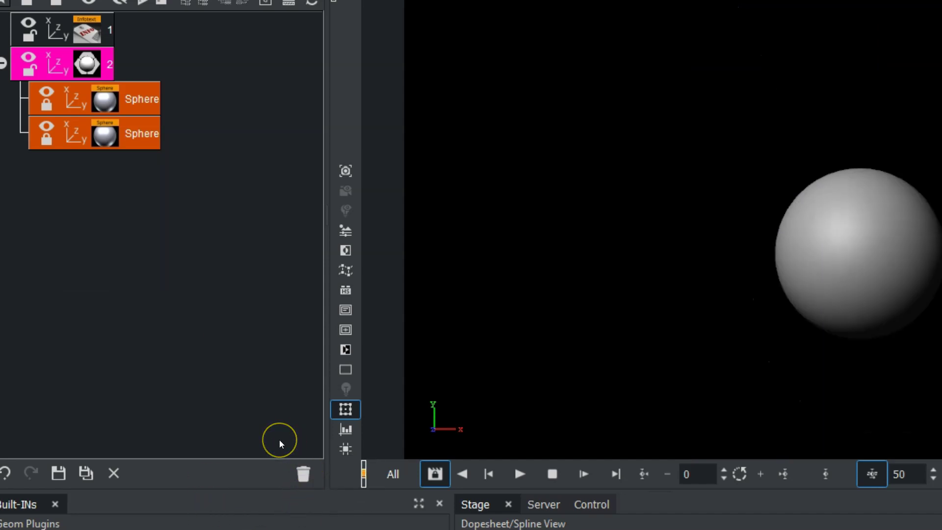
Step: Remove the material from container 2 and the sphere geometry from the second Sphere container, keeping both containers
{"action": "left_click", "coordinate": [110, 136]}
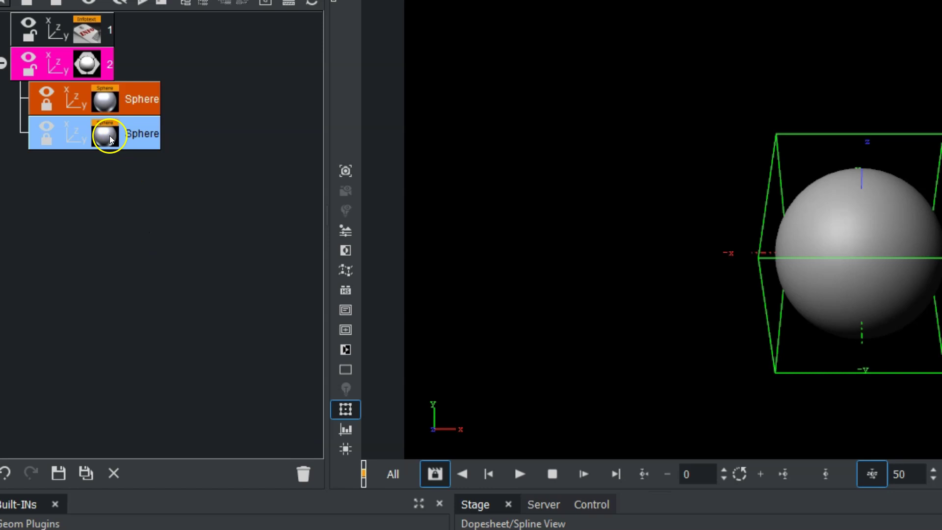
{"action": "left_click", "coordinate": [136, 97]}
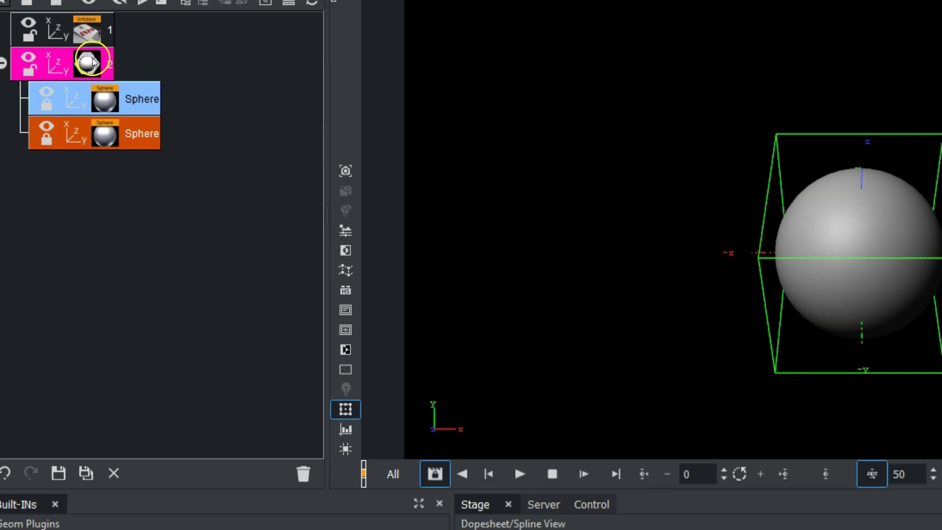
{"action": "left_click_drag", "start_coordinate": [87, 63], "coordinate": [302, 470]}
{"action": "left_click_drag", "start_coordinate": [102, 132], "coordinate": [303, 471]}
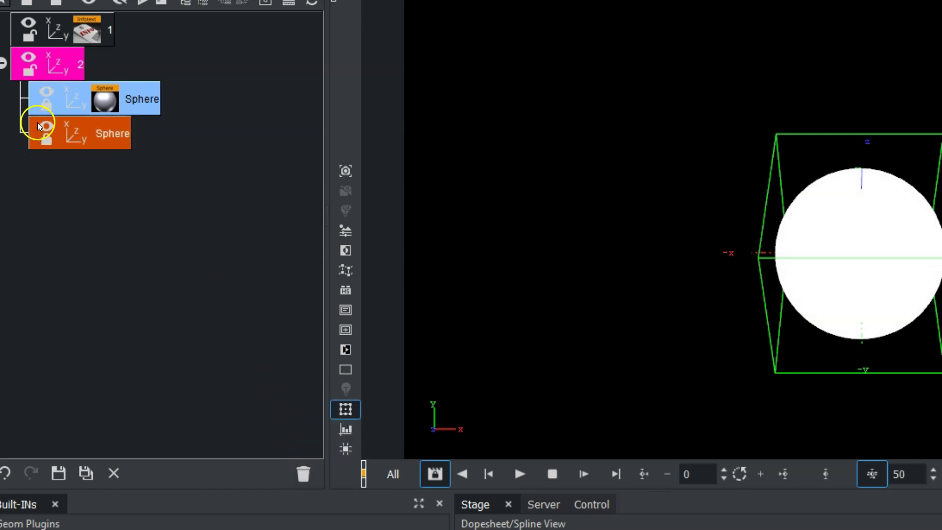